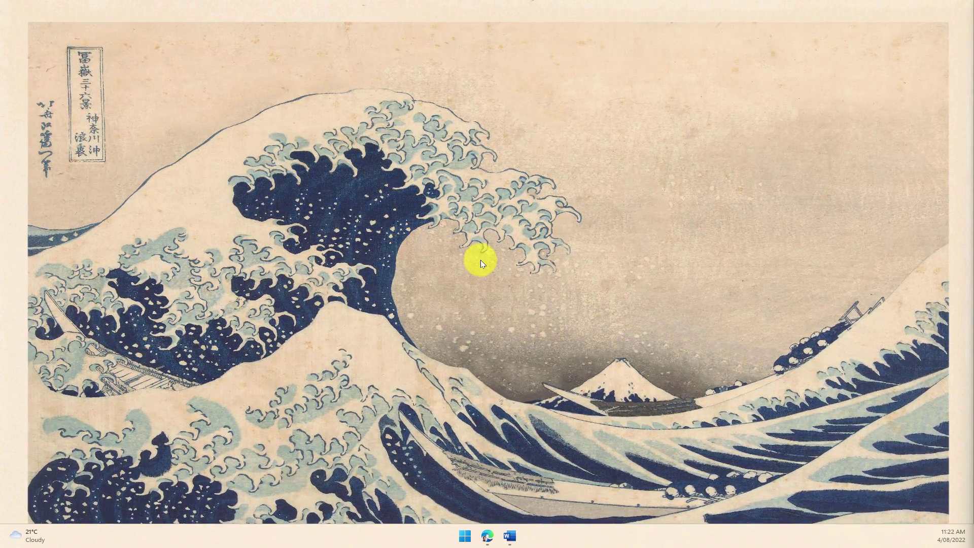
Step: Review Trivia Quiz.docx in Word, check its file name details, save it and close Word
left_click(509, 536)
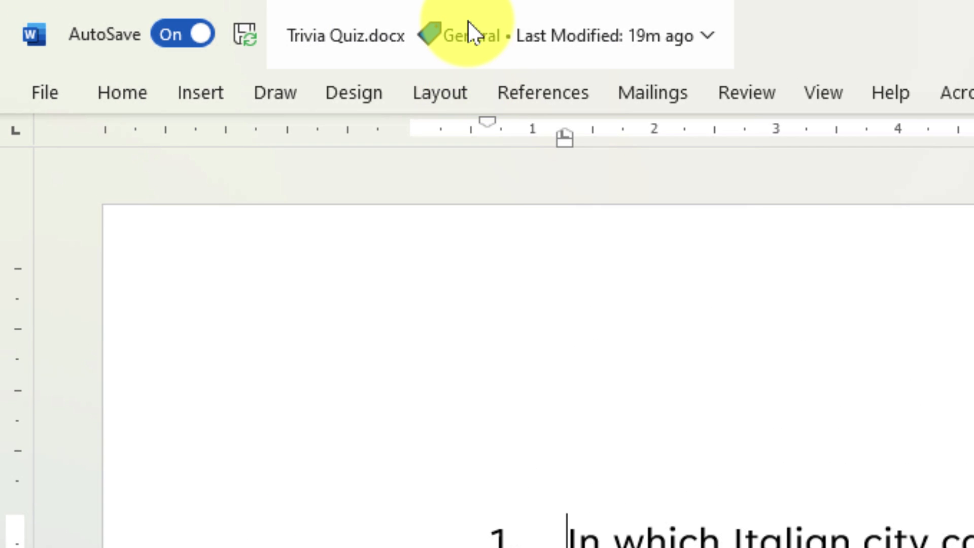
left_click(166, 11)
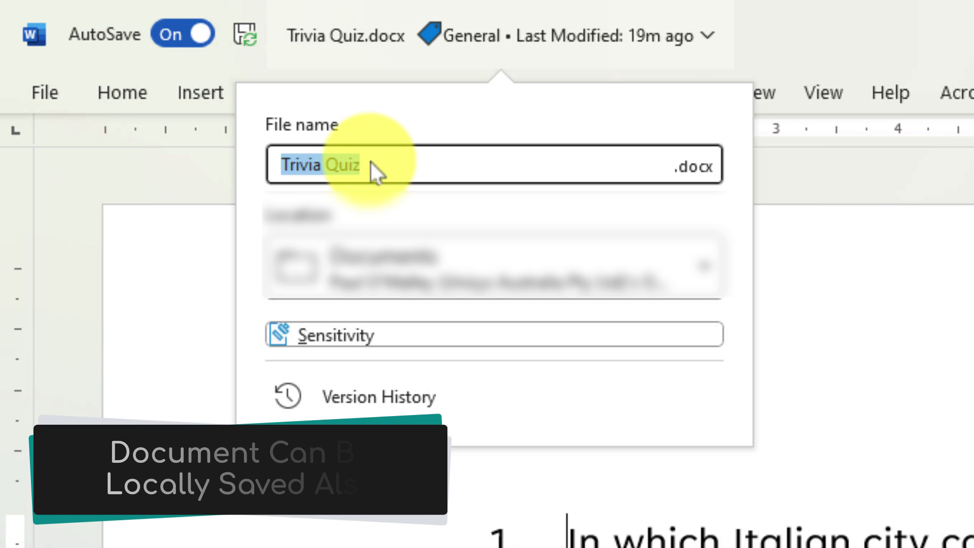
left_click(239, 35)
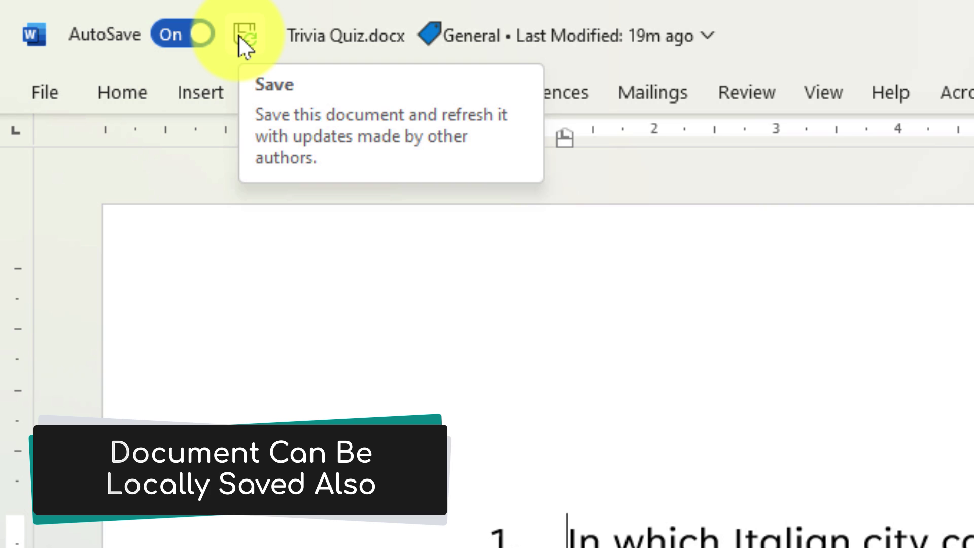
left_click(239, 35)
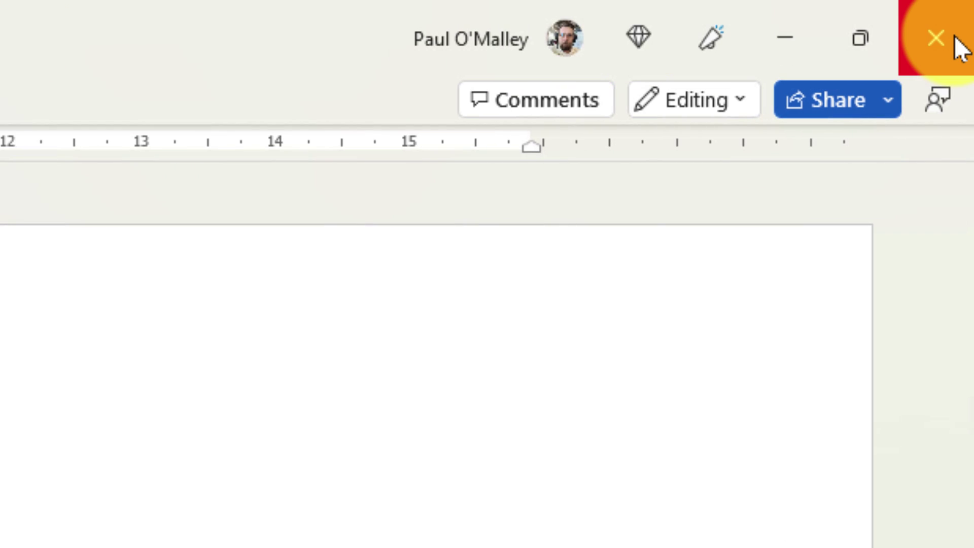
left_click(955, 37)
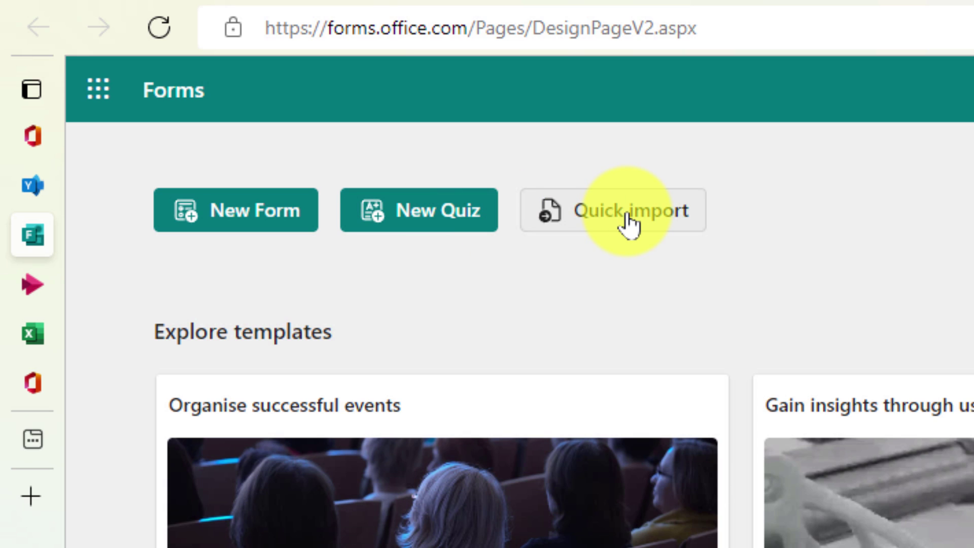
Step: Start a Quick import on the Forms start page to build a quiz from a file
left_click(628, 221)
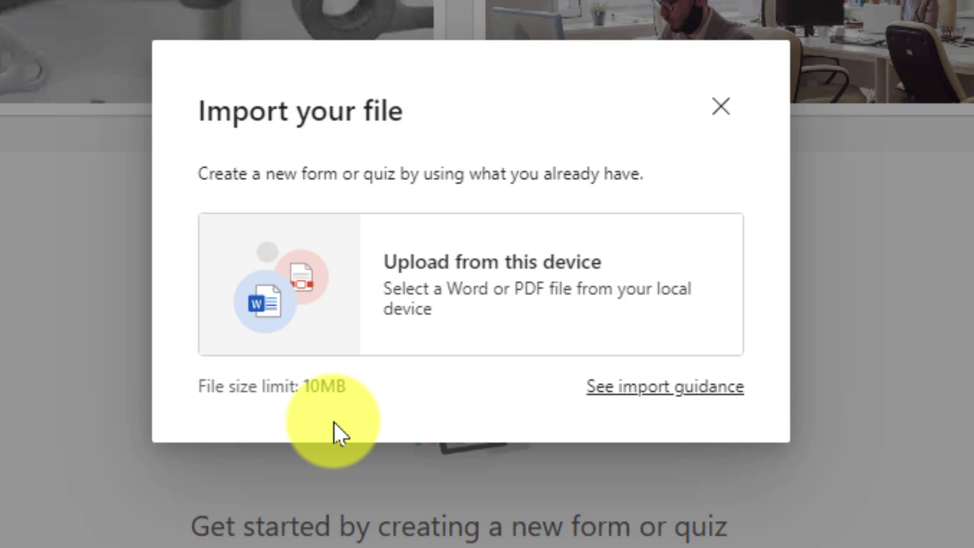
Step: Upload Trivia Quiz.docx from this device, choosing the .docx over the .pdf
left_click(494, 276)
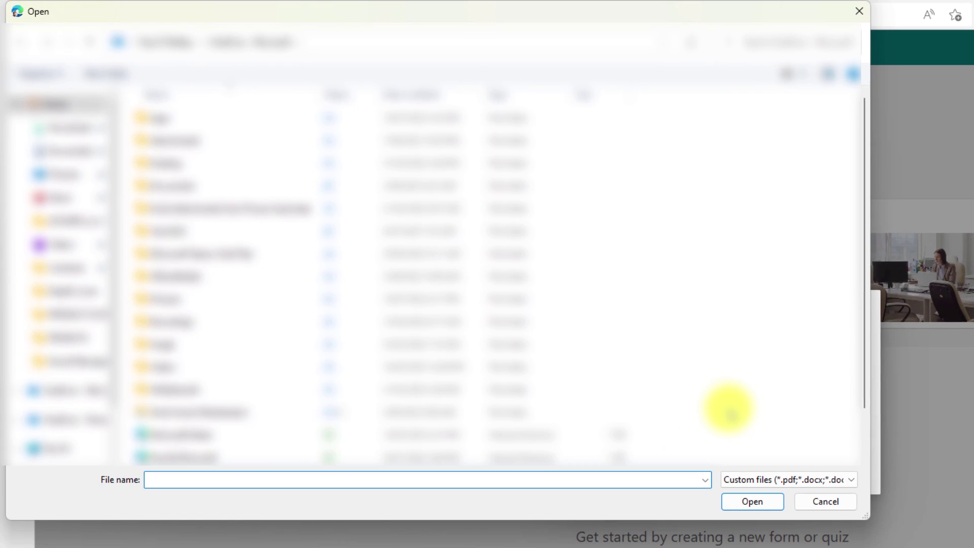
scroll(723, 404, "down", 1)
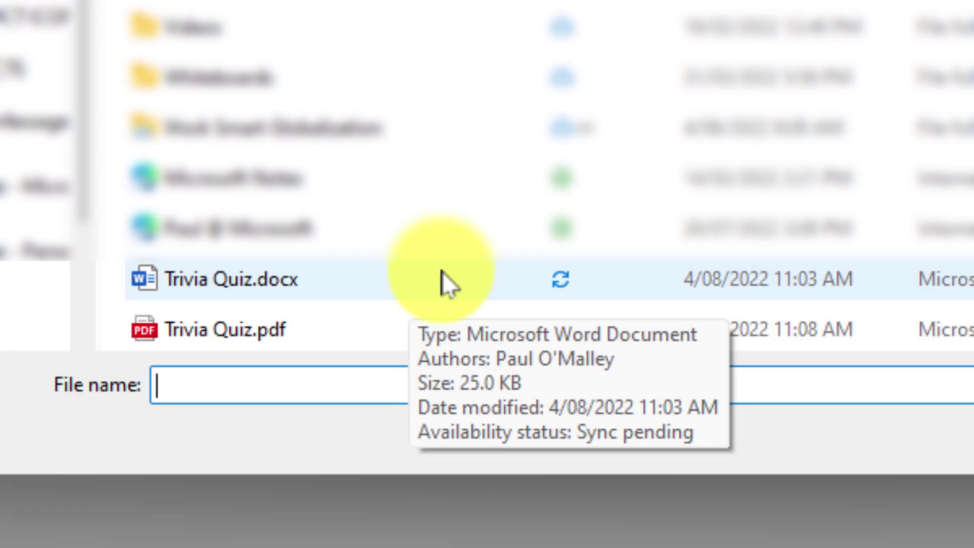
left_click(242, 418)
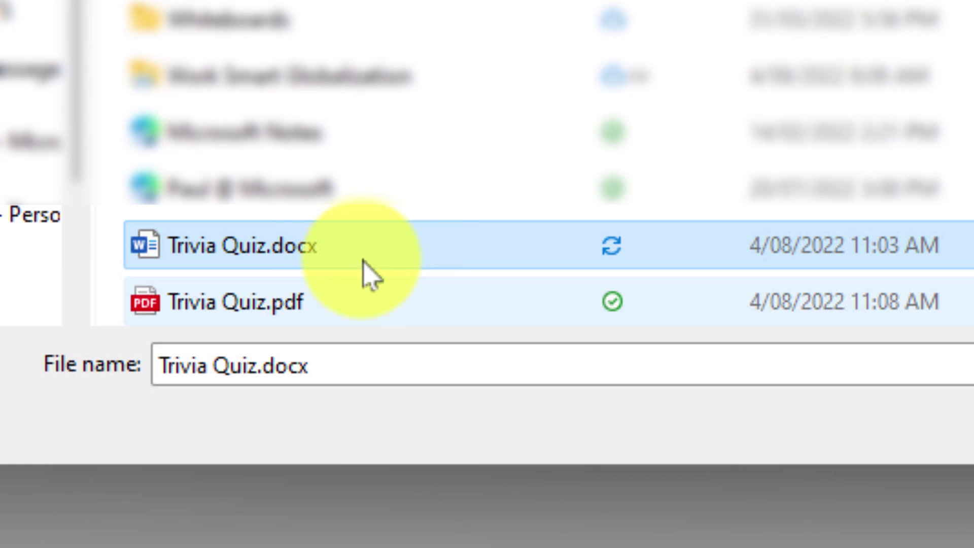
left_click(349, 304)
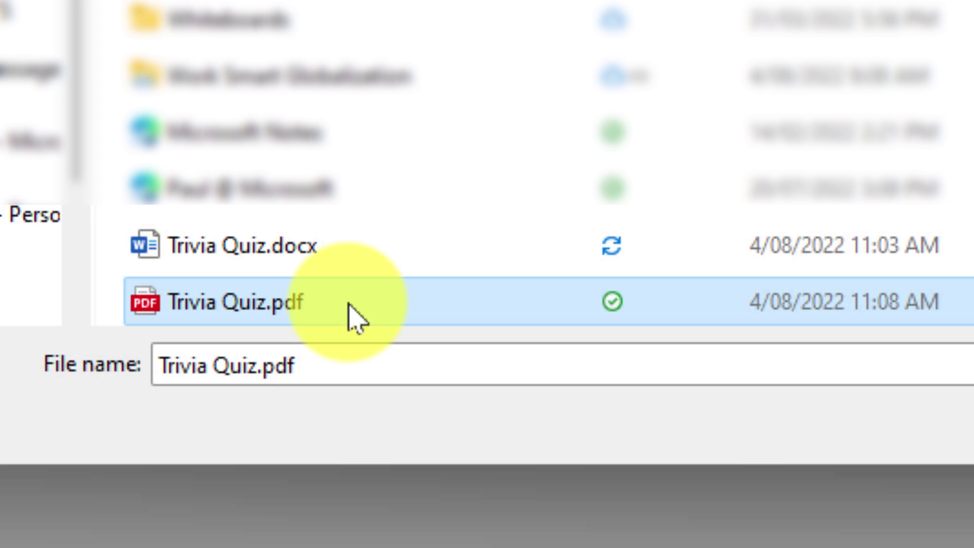
left_click(339, 245)
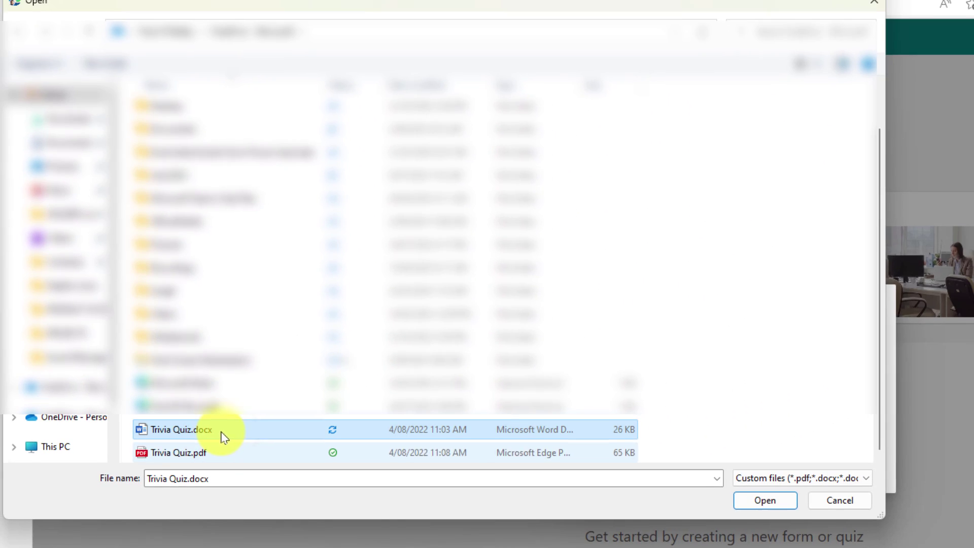
left_click(760, 504)
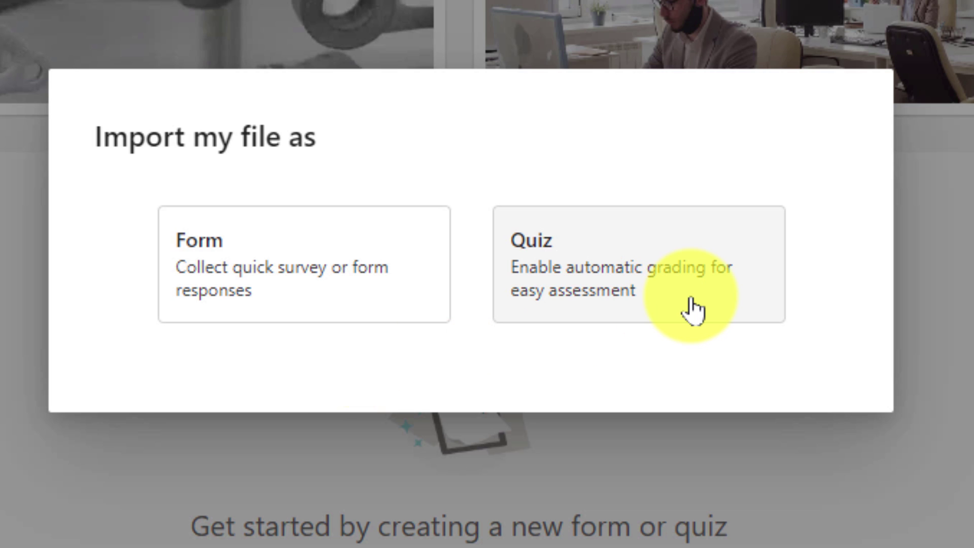
Step: Import the uploaded file as an auto-graded quiz and let Forms convert it
left_click(692, 308)
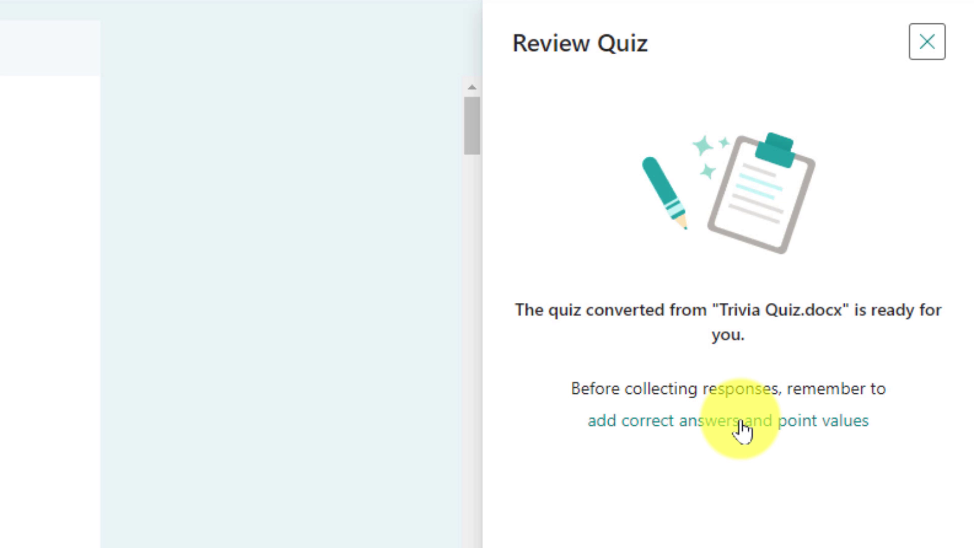
Step: Mark Rome as question 1's correct answer and review its points and required setting
left_click(741, 426)
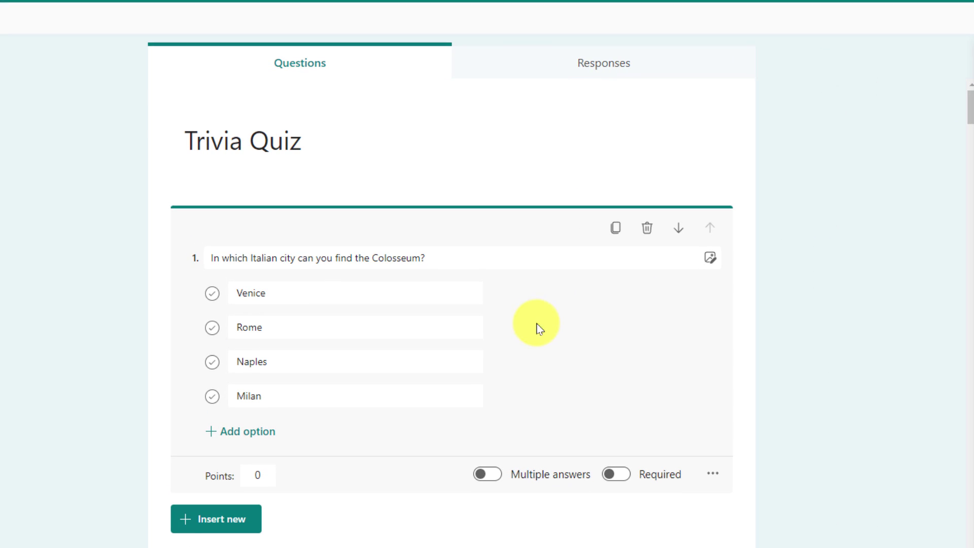
left_click(212, 328)
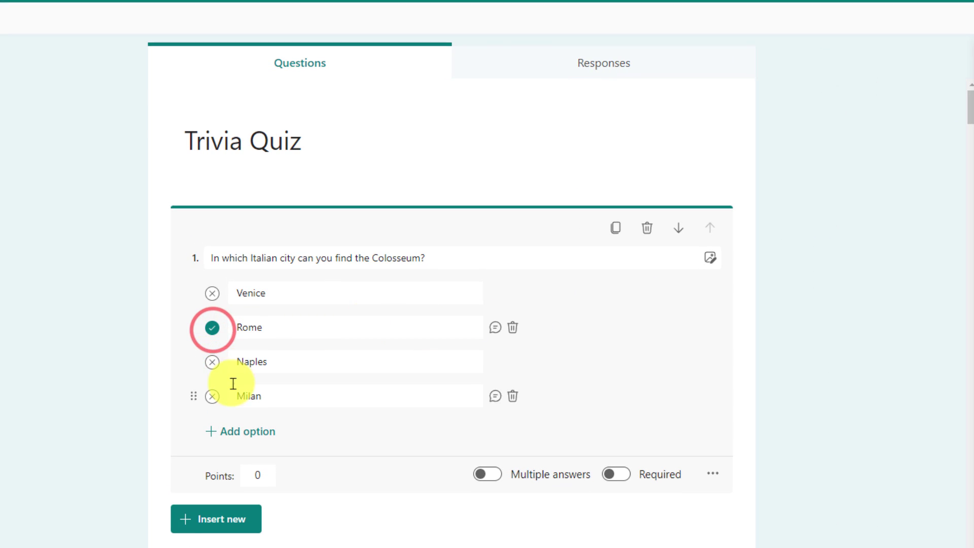
left_click(264, 478)
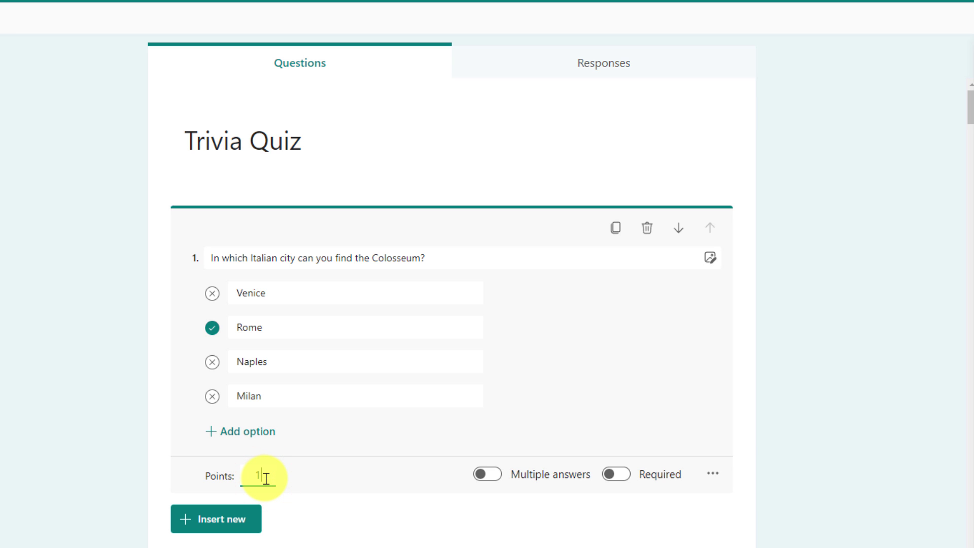
type("1")
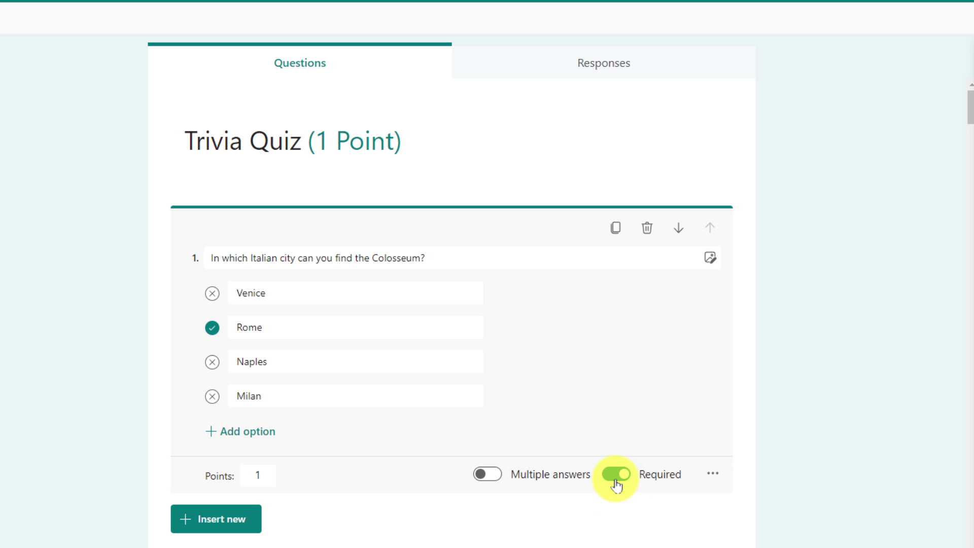
left_click(615, 479)
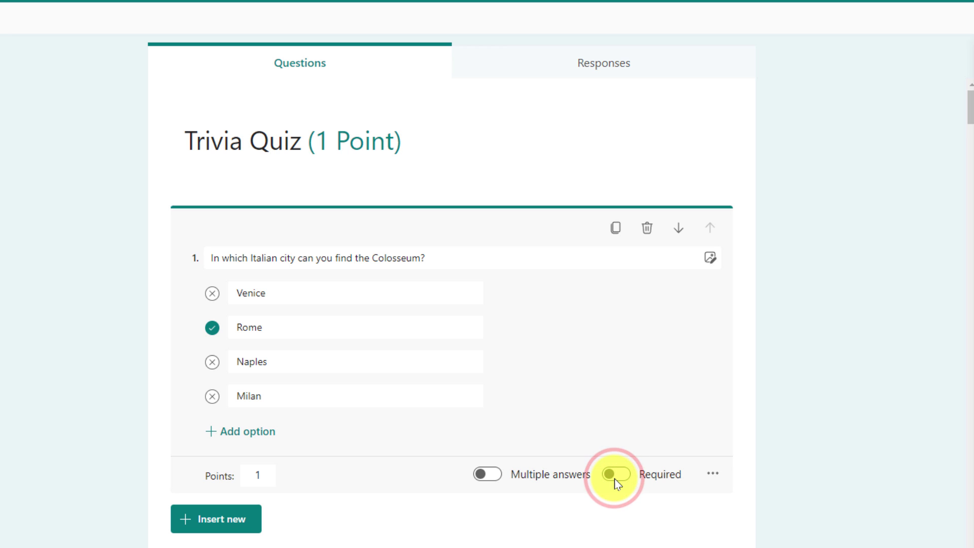
scroll(370, 537, "down", 5)
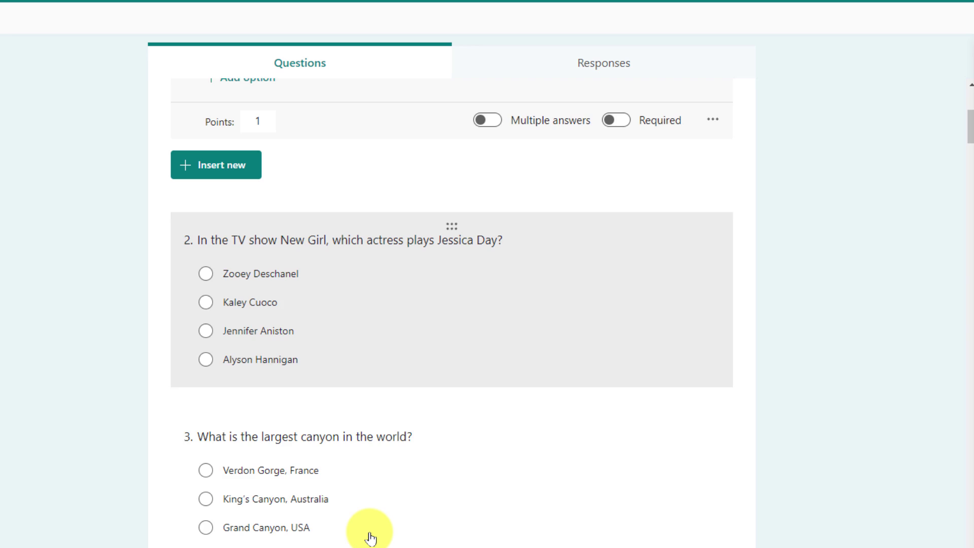
Step: Mark Zooey Deschanel and Grand Canyon, USA correct and give questions 2 and 3 one point each
left_click(368, 319)
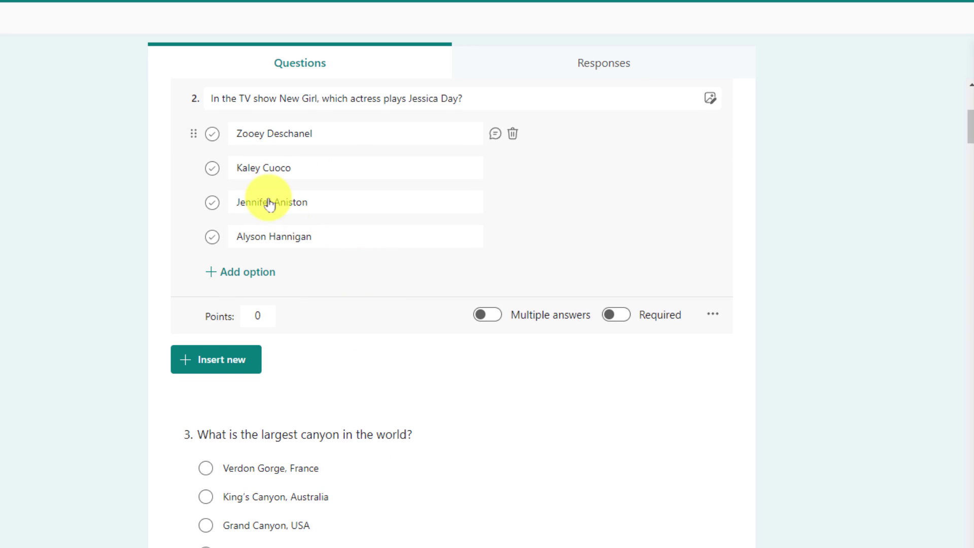
left_click(212, 133)
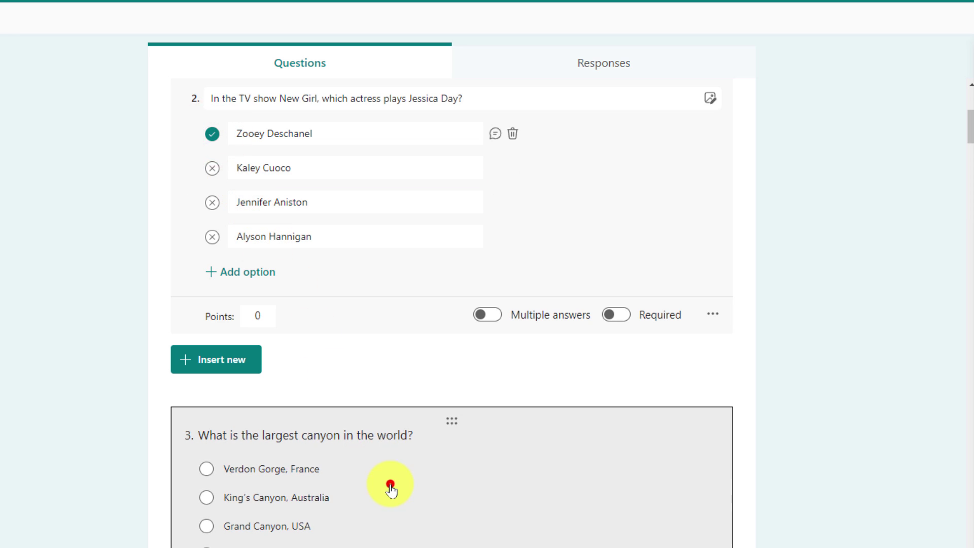
left_click(391, 485)
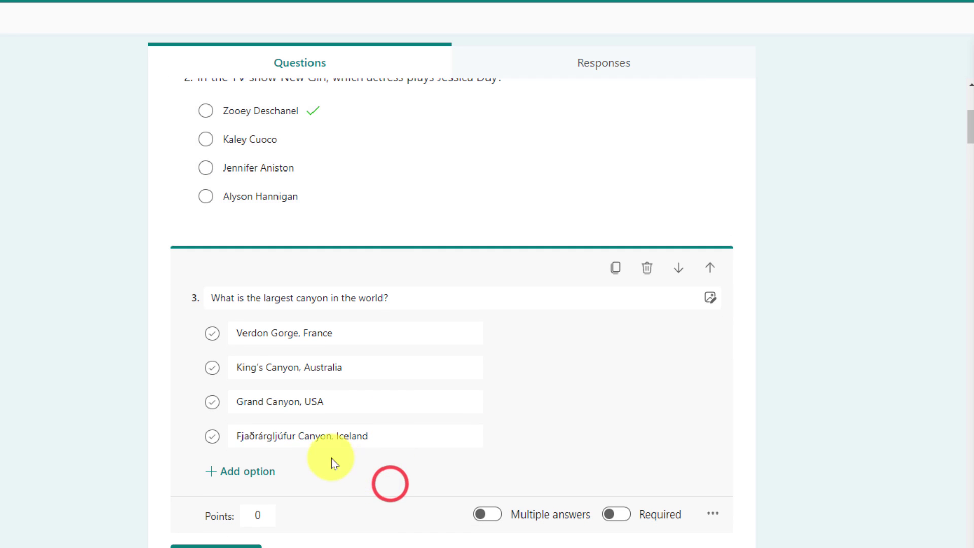
left_click(211, 405)
left_click(261, 513)
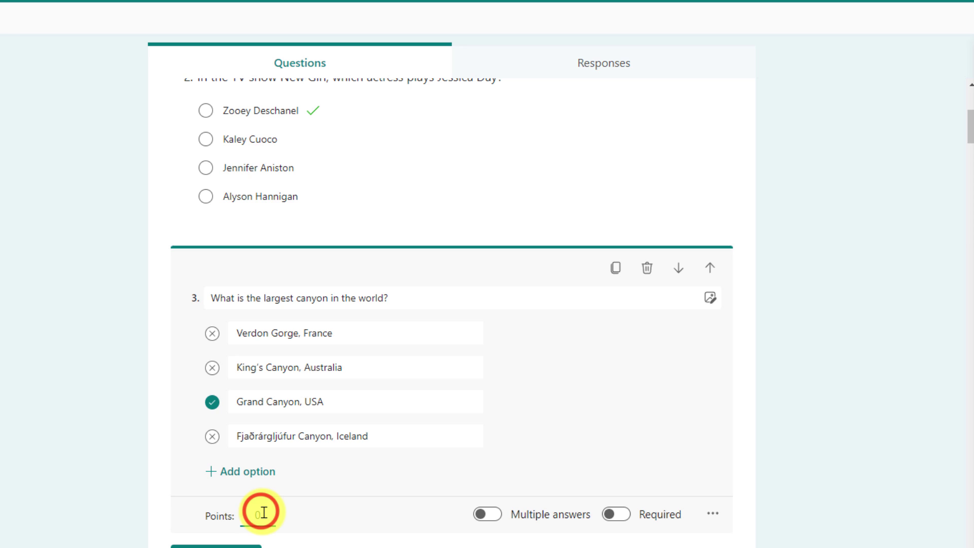
type("1")
left_click(407, 191)
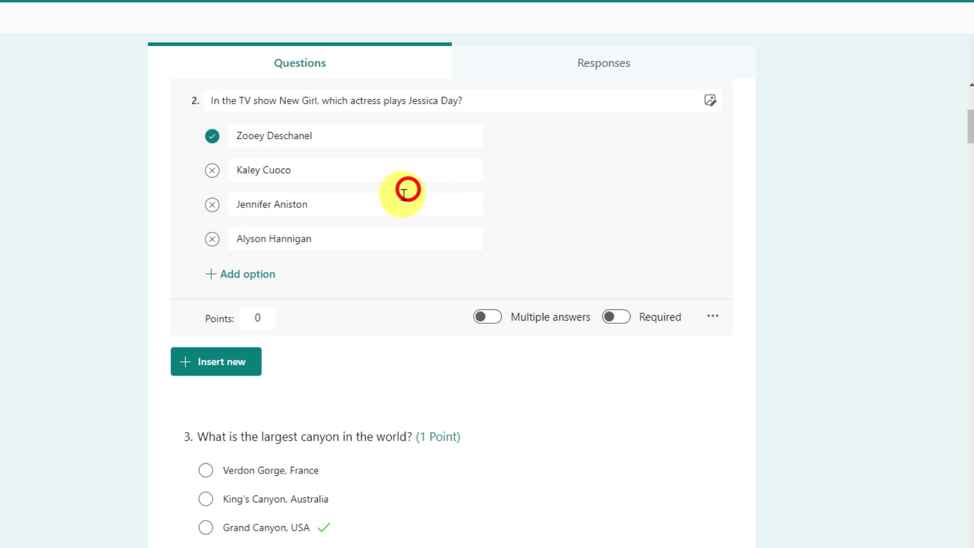
left_click(261, 315)
type("1")
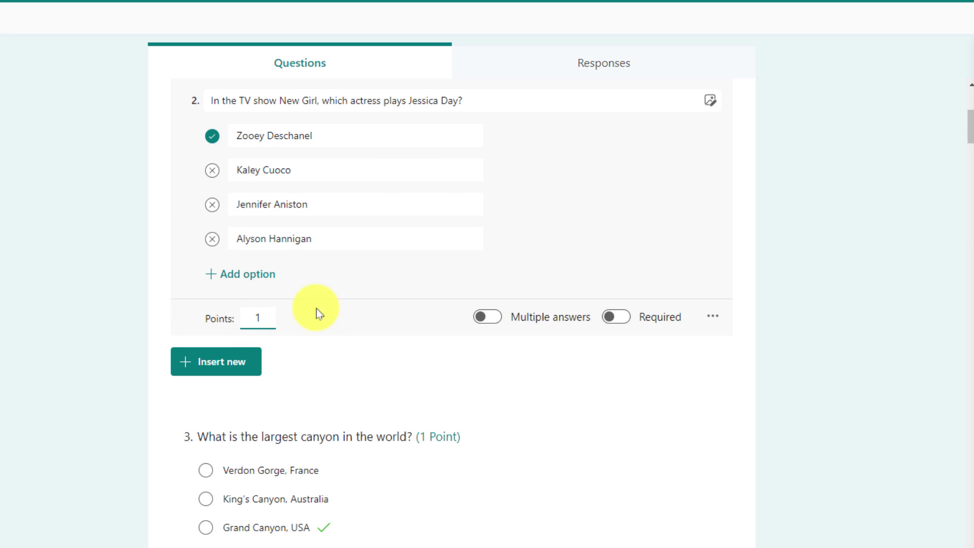
left_click(777, 249)
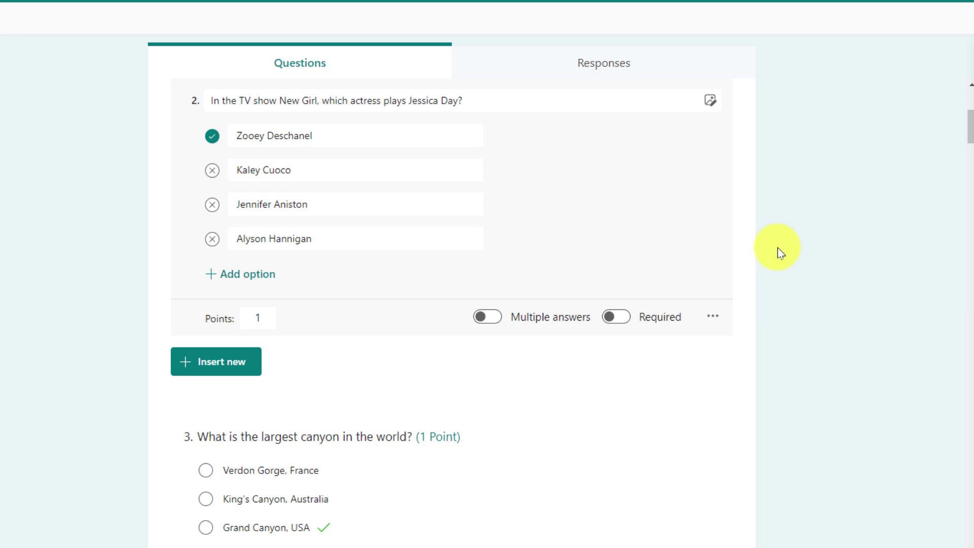
scroll(777, 250, "up", 2)
scroll(777, 250, "up", 3)
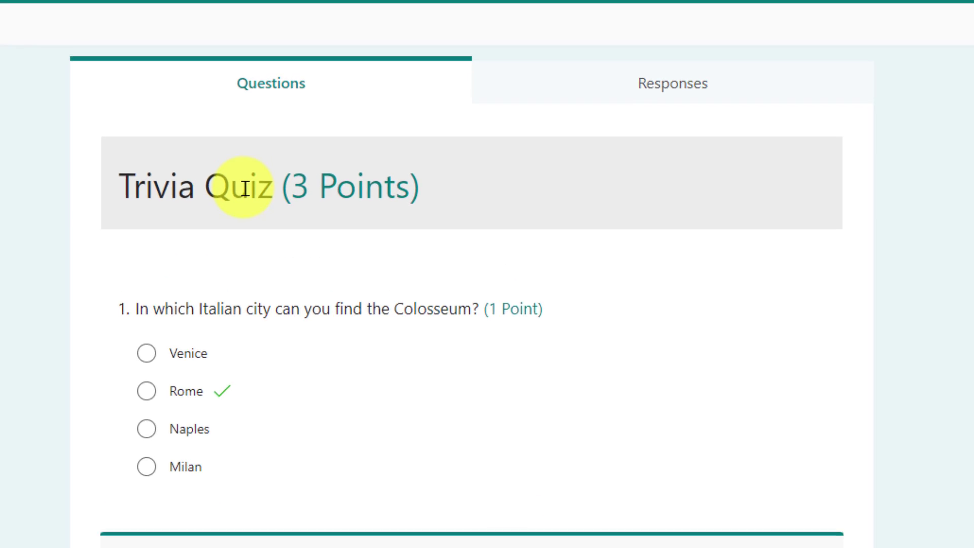
Step: Retitle the quiz "Productivity Paul's Awesome Trivia Quiz" with description "You know it's awesome! :)"
left_click(279, 141)
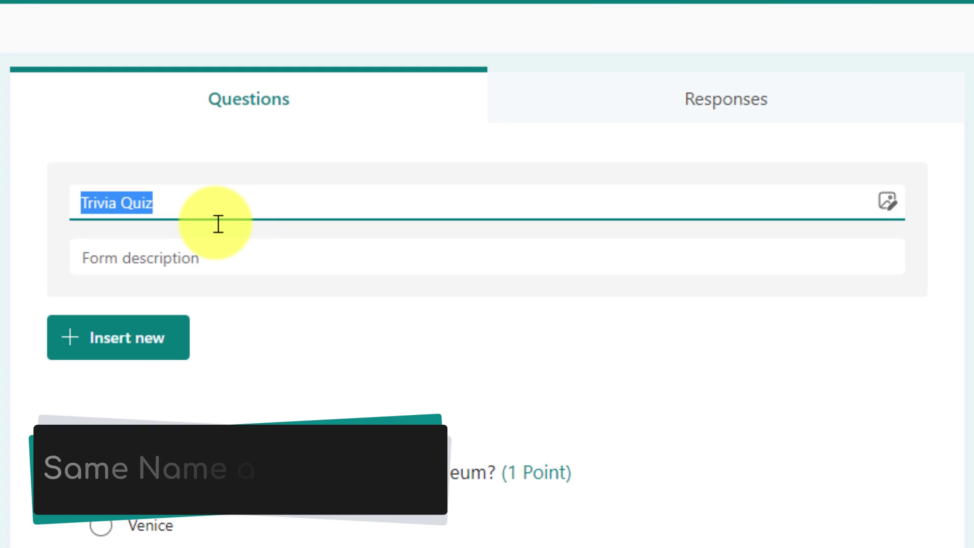
type("Pr")
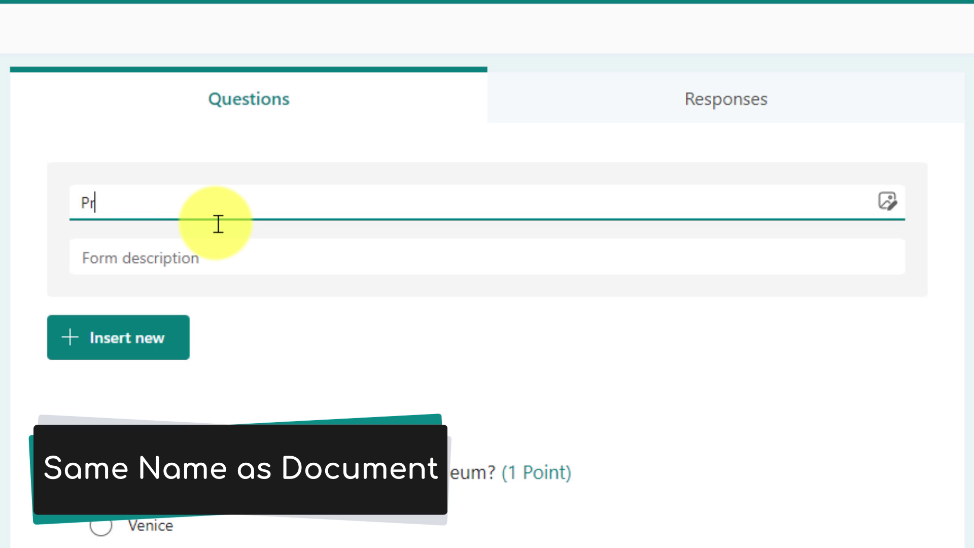
type("oductivi")
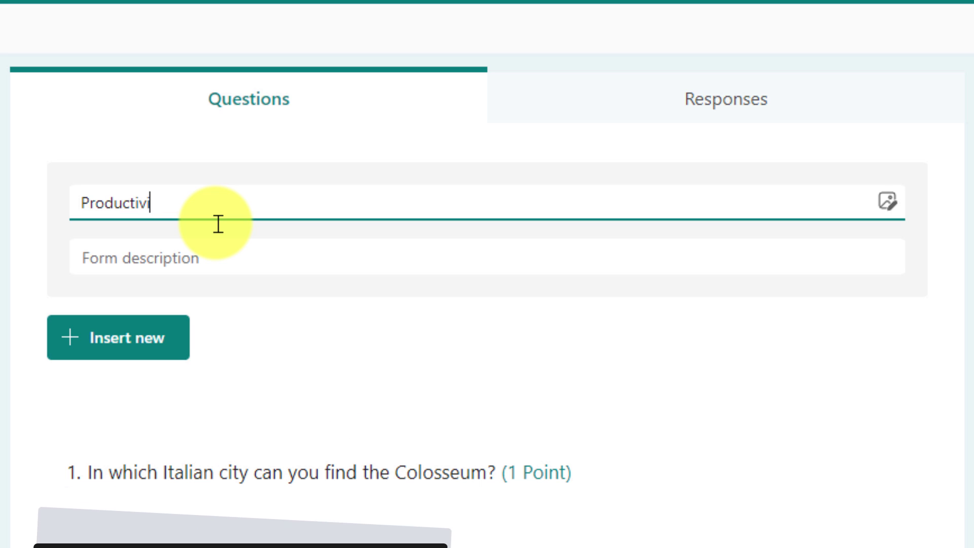
type("ty Paul's Awesome Trivia")
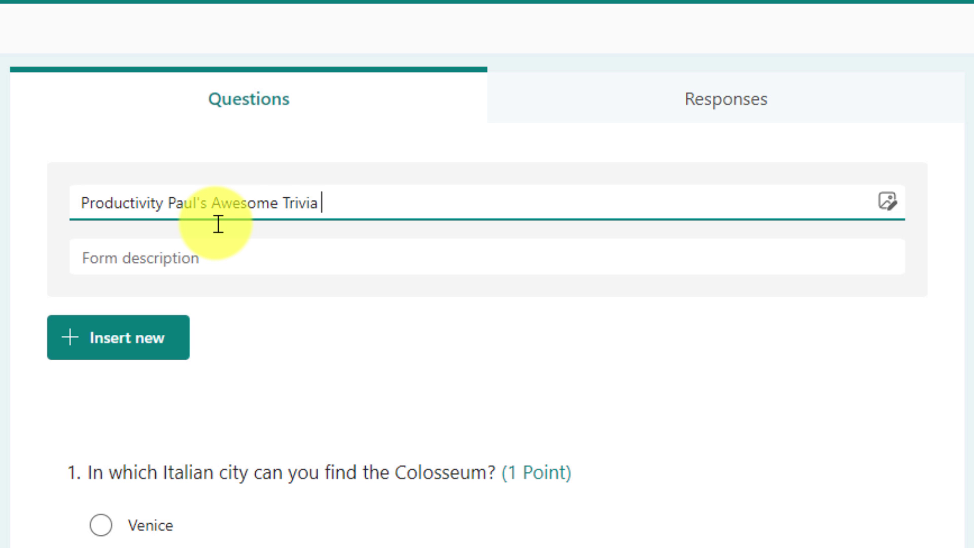
type("z")
left_click(187, 254)
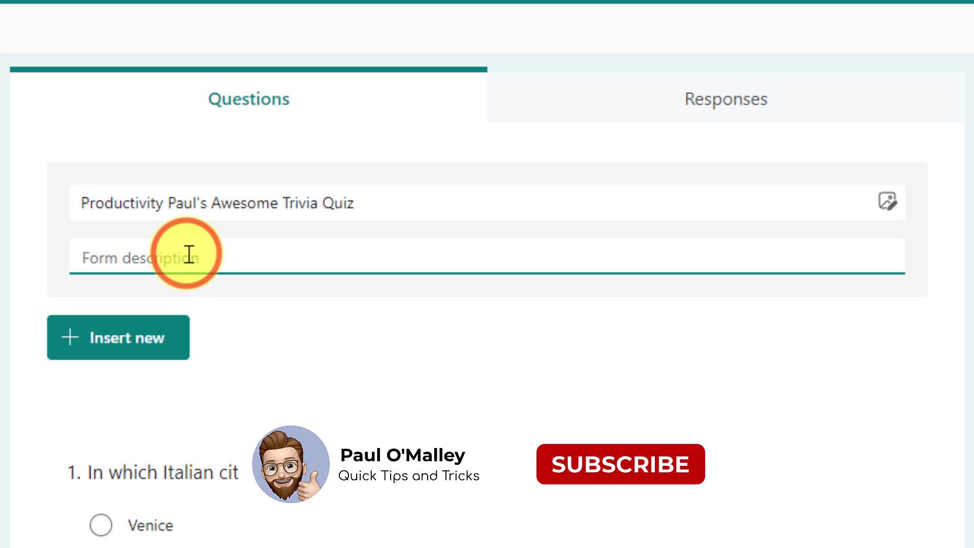
type("You know ")
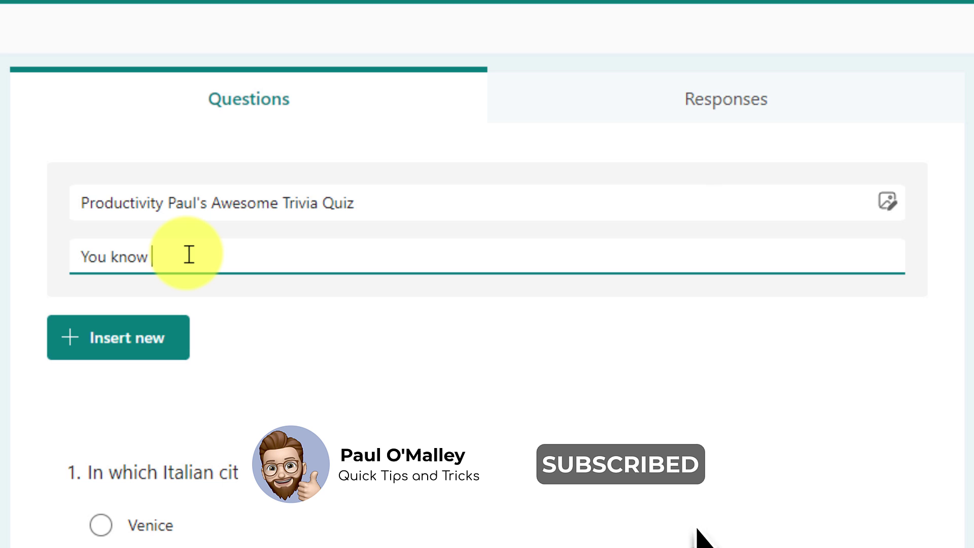
type("it's a")
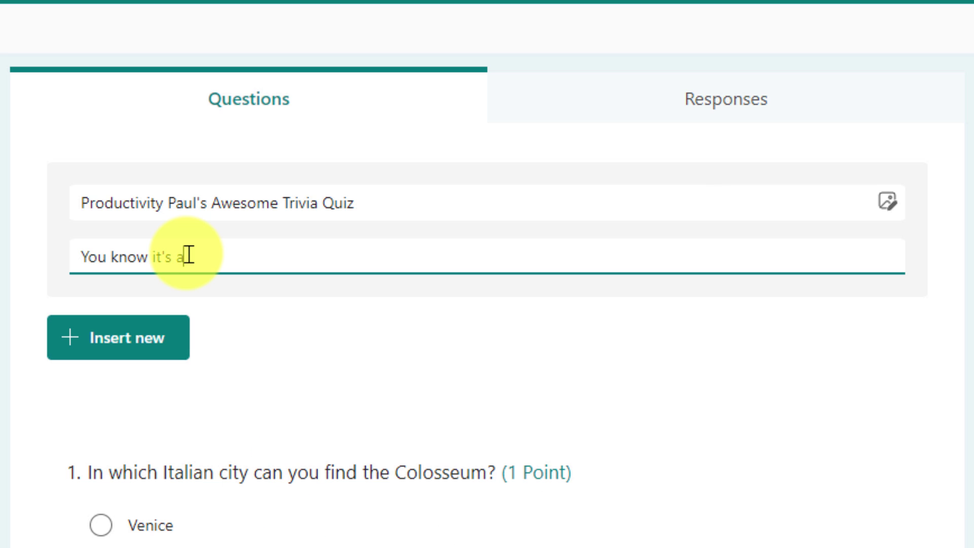
type("wesome!")
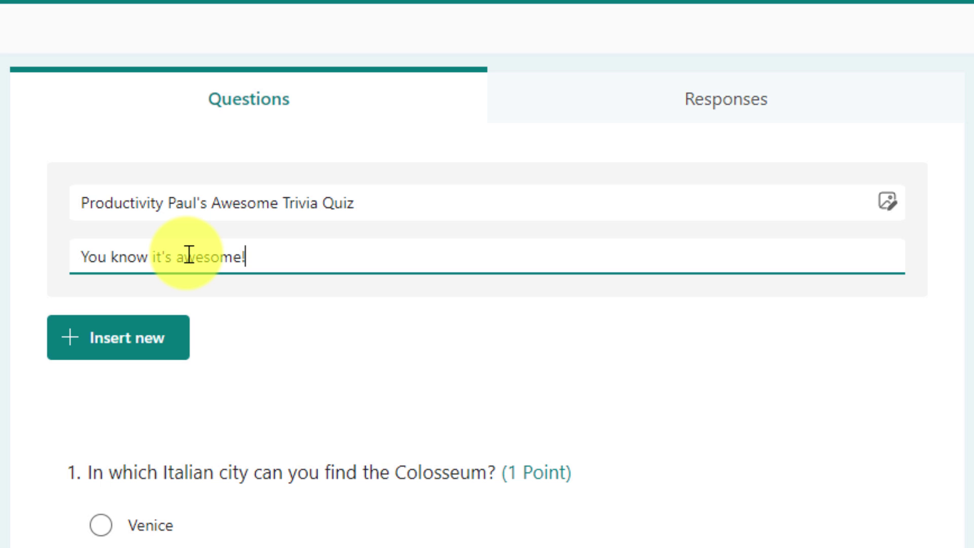
type(" :)")
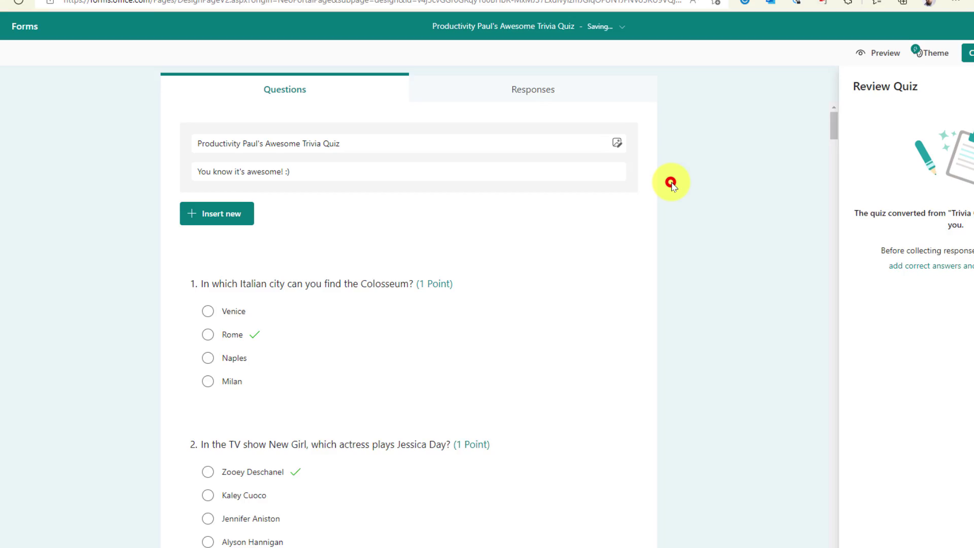
Step: Apply the pink gift-box theme and switch to the respondent preview
left_click(625, 173)
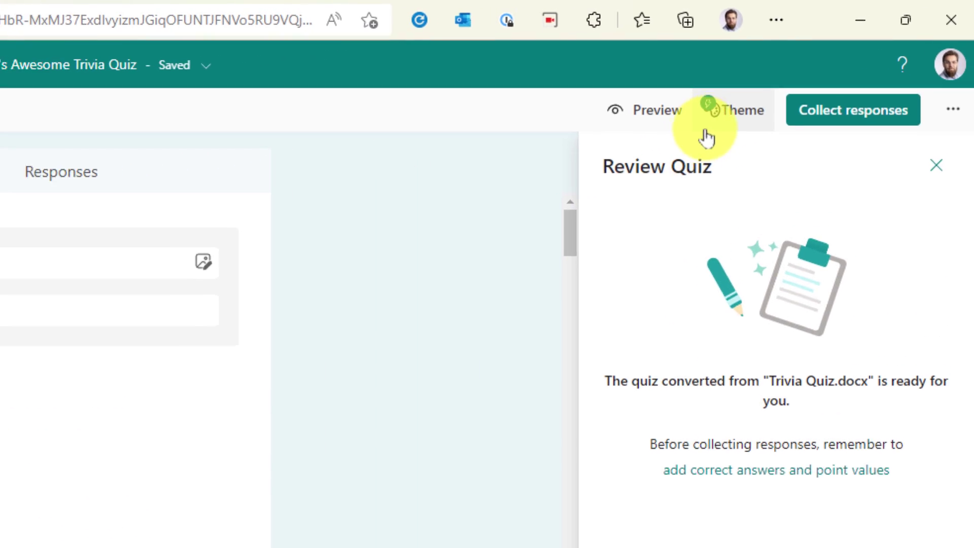
left_click(708, 135)
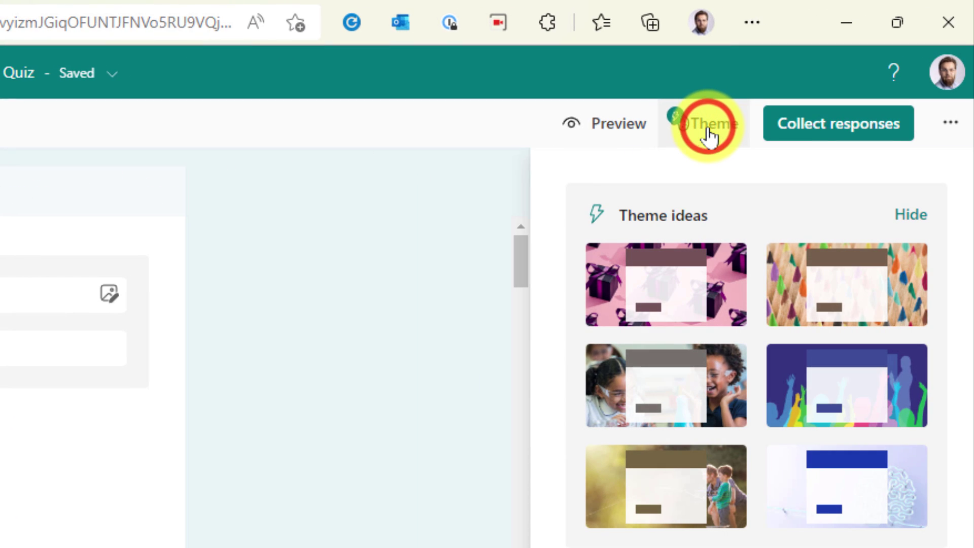
left_click(670, 291)
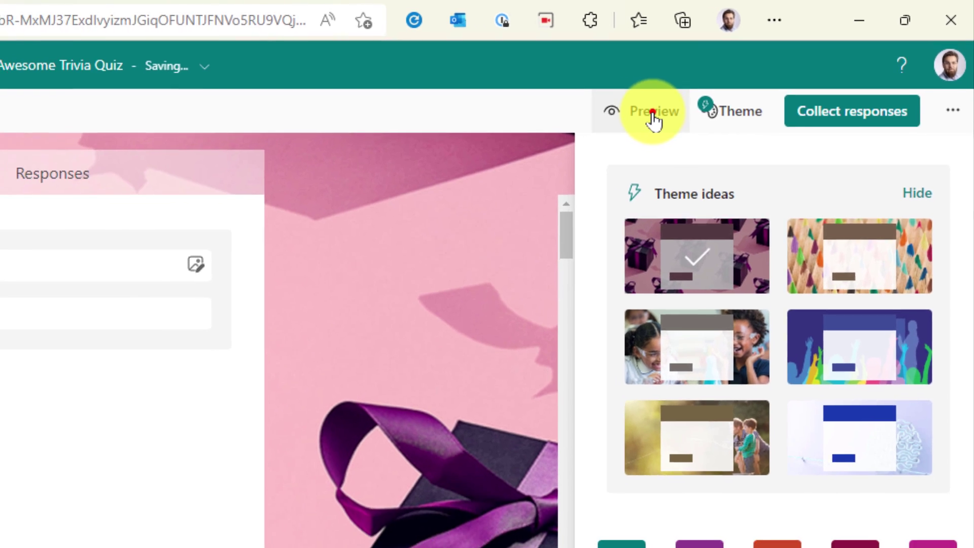
left_click(650, 113)
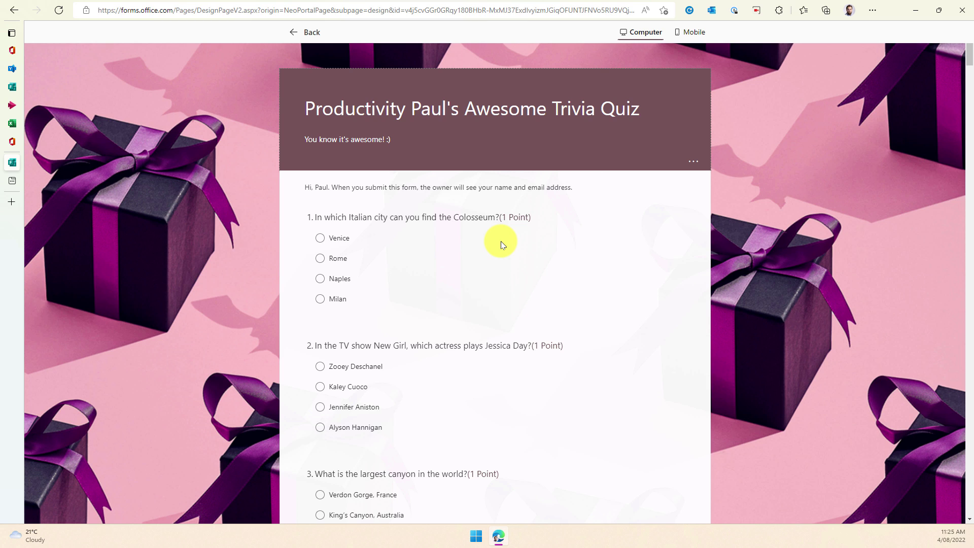
Step: Test the preview by answering Rome and Zooey Deschanel, then return to the designer
left_click(321, 259)
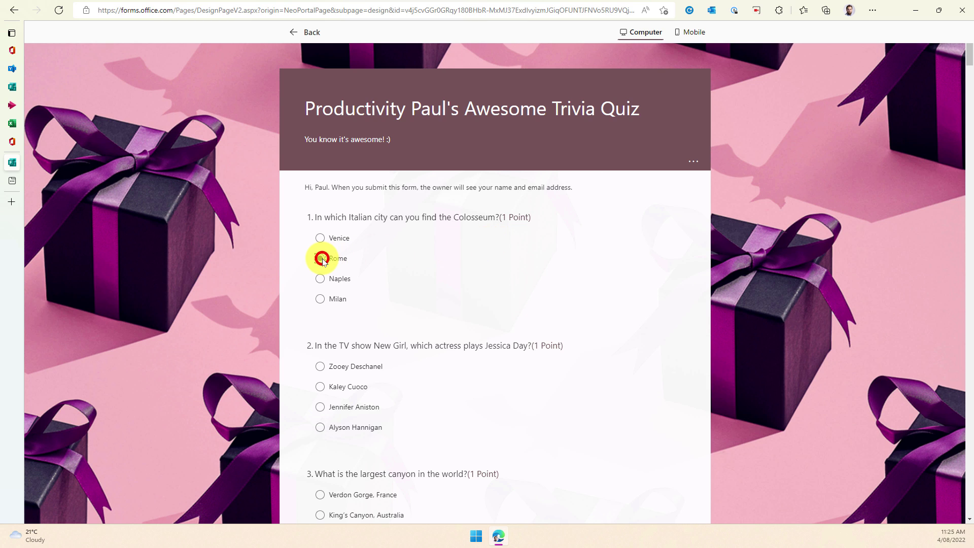
left_click(320, 367)
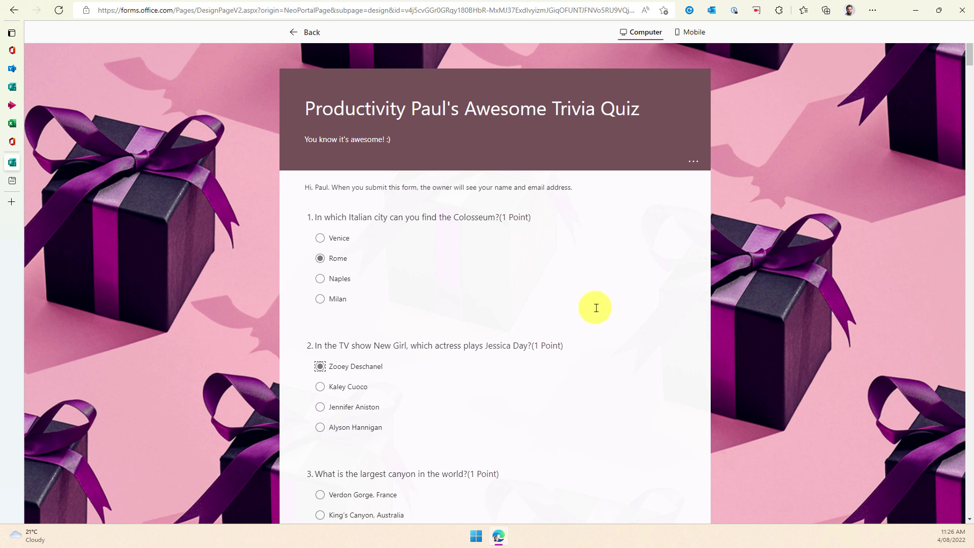
left_click(296, 32)
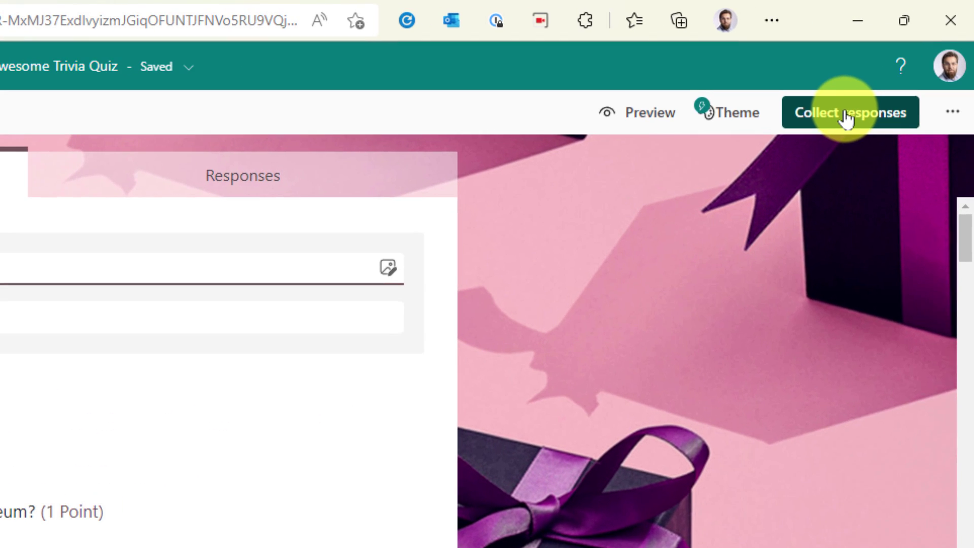
Step: Show the quiz's shareable response link via Collect responses, then minimize the browser
left_click(847, 118)
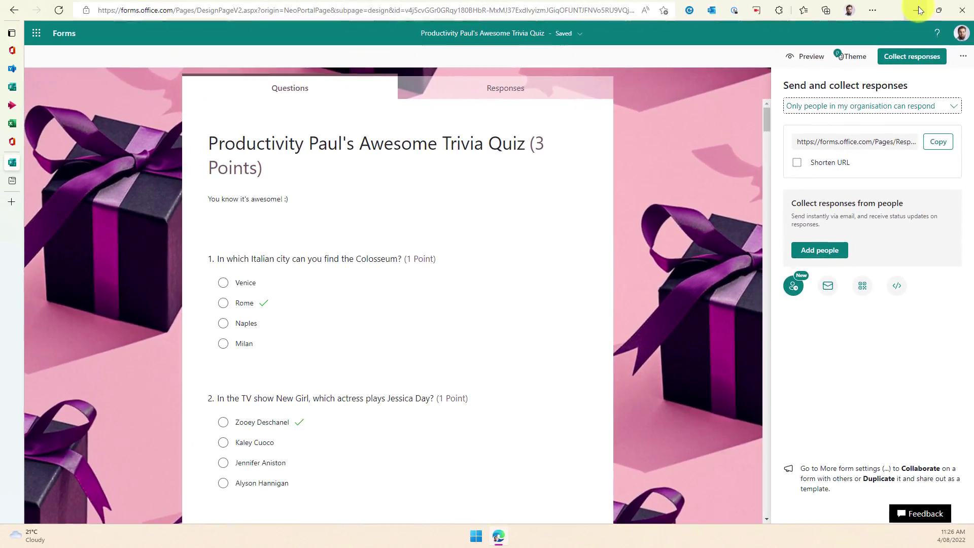
left_click(916, 12)
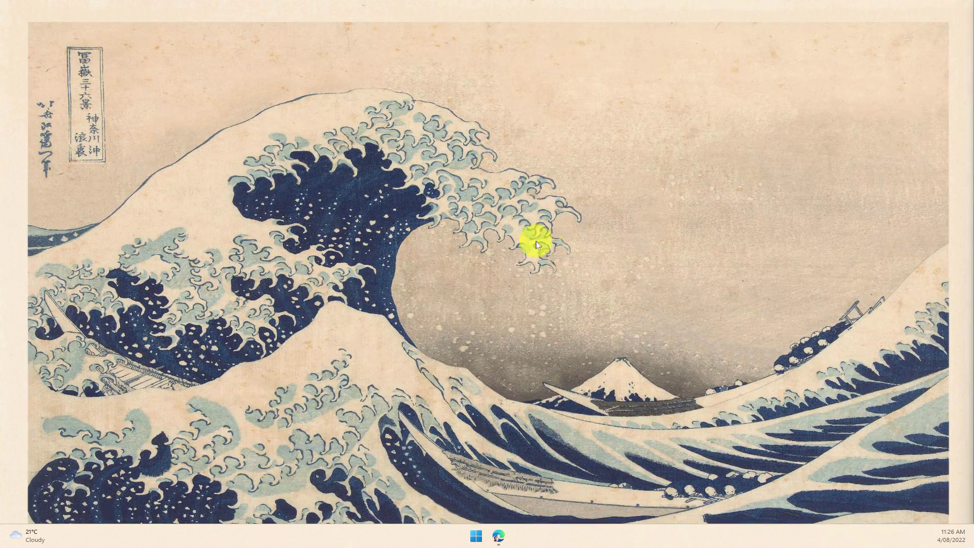
left_click(463, 289)
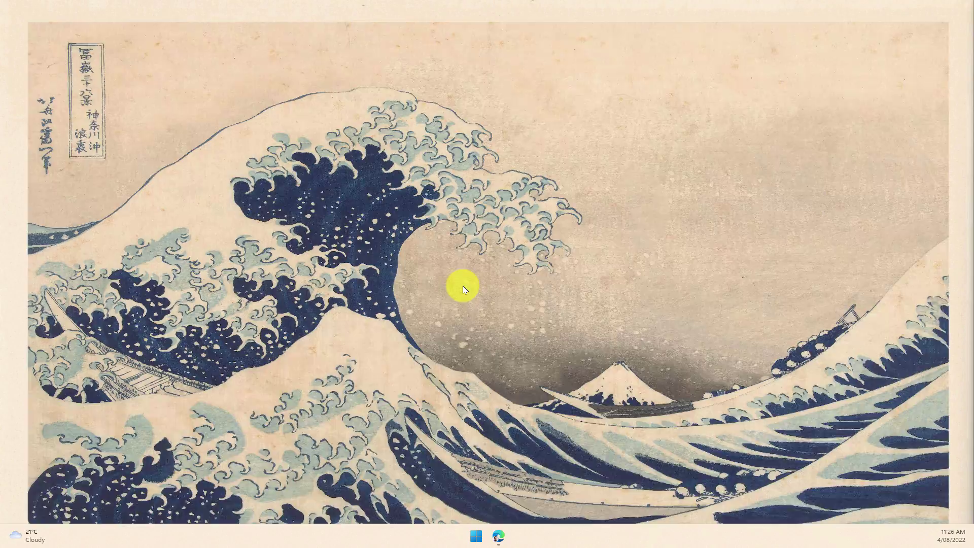